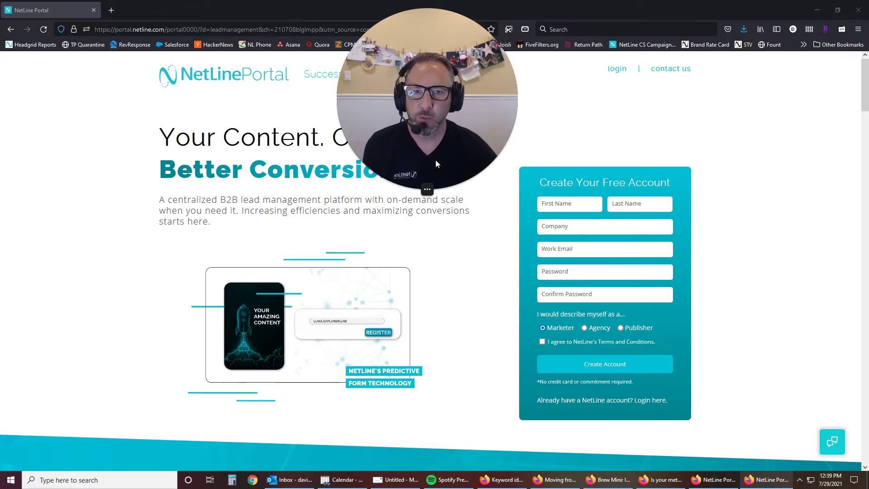
# Step: Scroll the landing page past the sign-up form to the 71% and 60% native-form statistics
pyautogui.moveTo(407, 195)
pyautogui.click(410, 190)
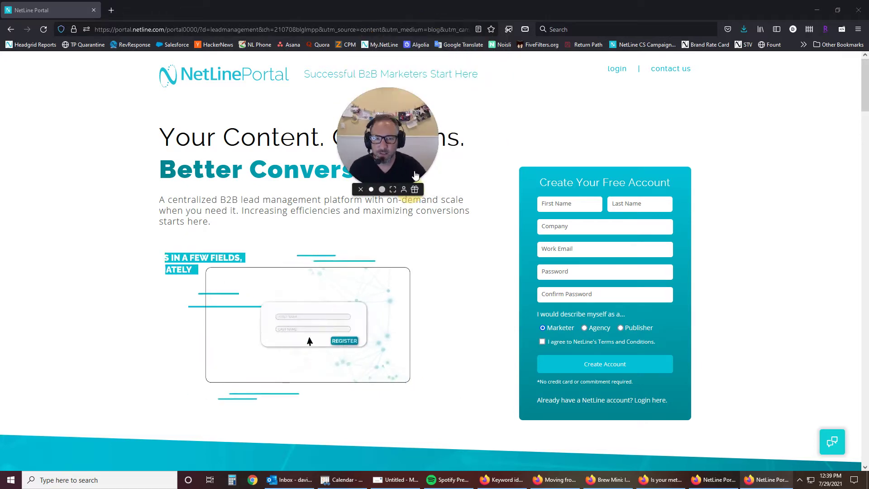
pyautogui.moveTo(399, 142); pyautogui.dragTo(78, 289)
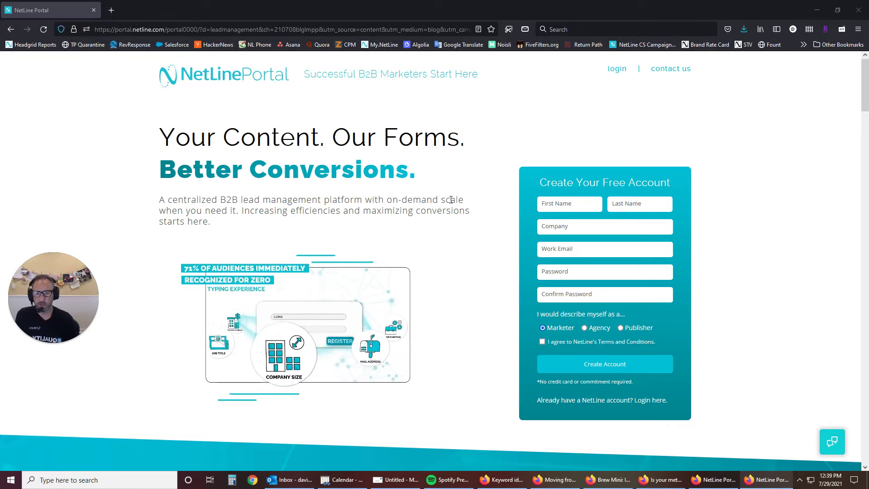
pyautogui.scroll(-6, 451, 199)
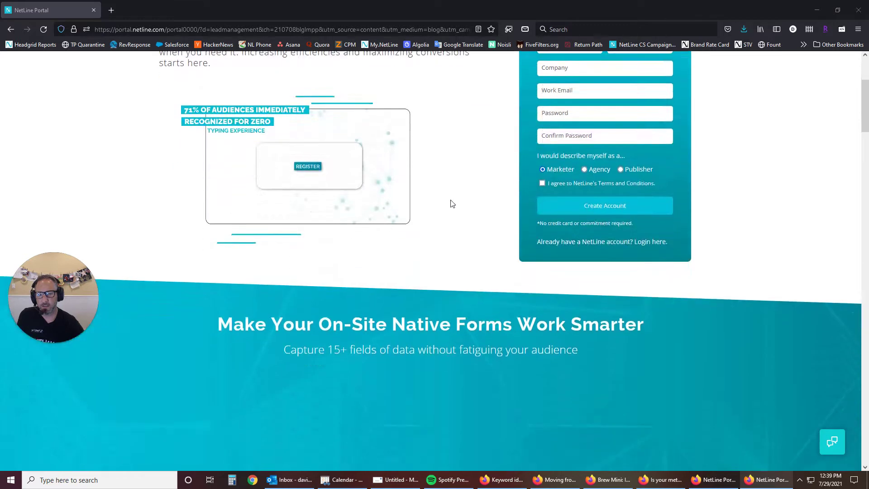
pyautogui.scroll(-1, 451, 199)
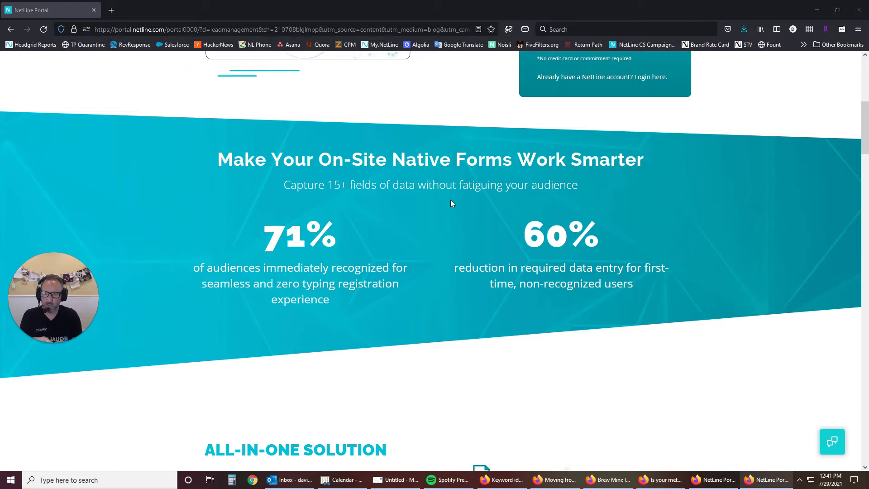
pyautogui.scroll(-1, 454, 243)
# Step: Scroll through Predictive Form Technology to the No Coding section and the pricing heading
pyautogui.scroll(-5, 454, 244)
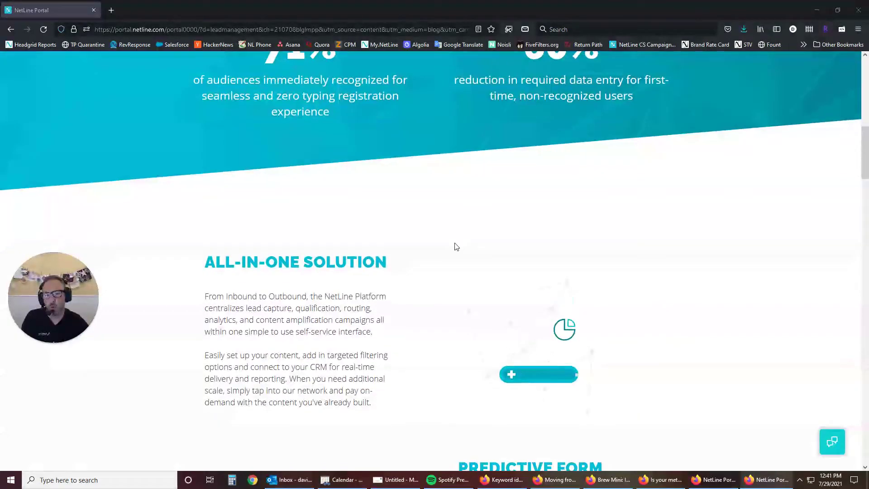
pyautogui.scroll(-1, 349, 261)
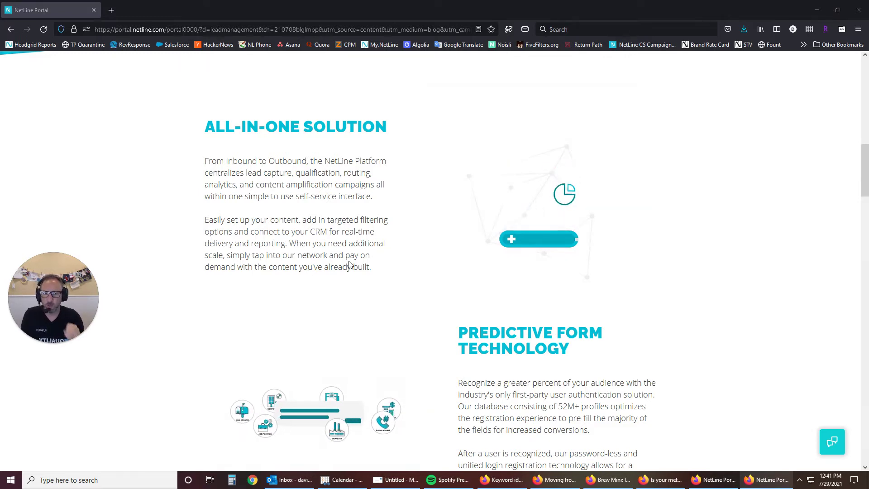
pyautogui.scroll(-3, 357, 226)
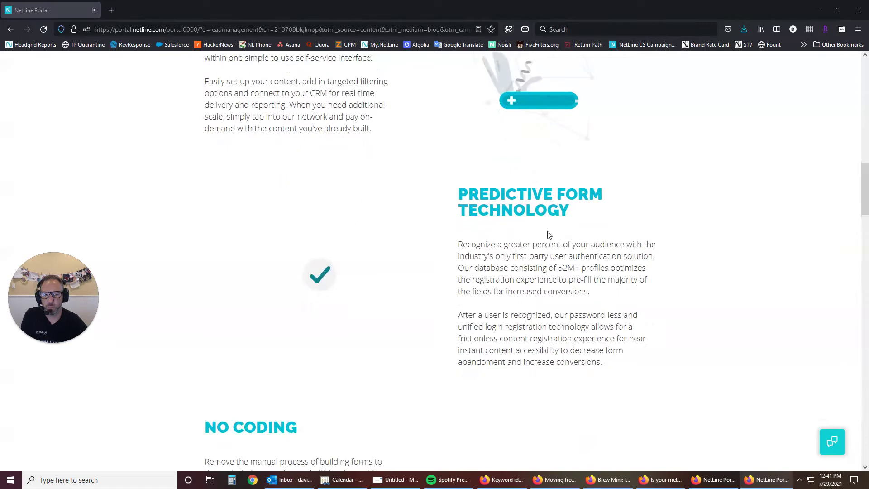
pyautogui.scroll(-1, 569, 217)
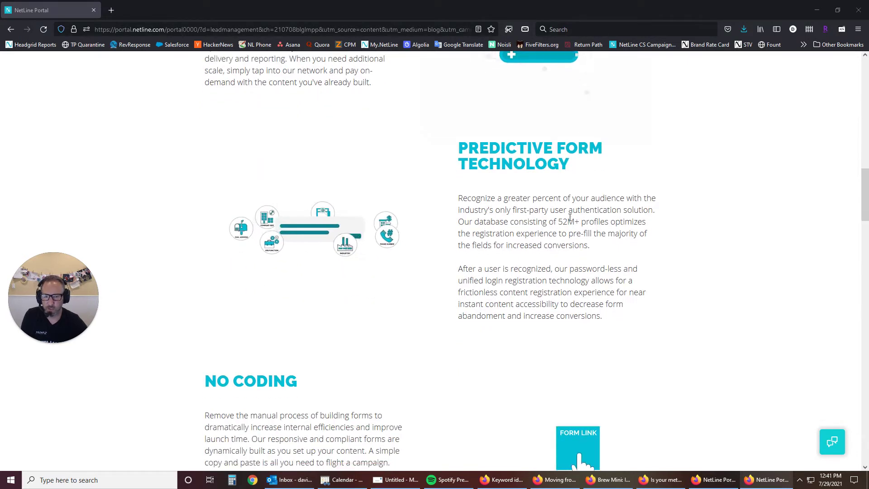
pyautogui.scroll(-6, 569, 217)
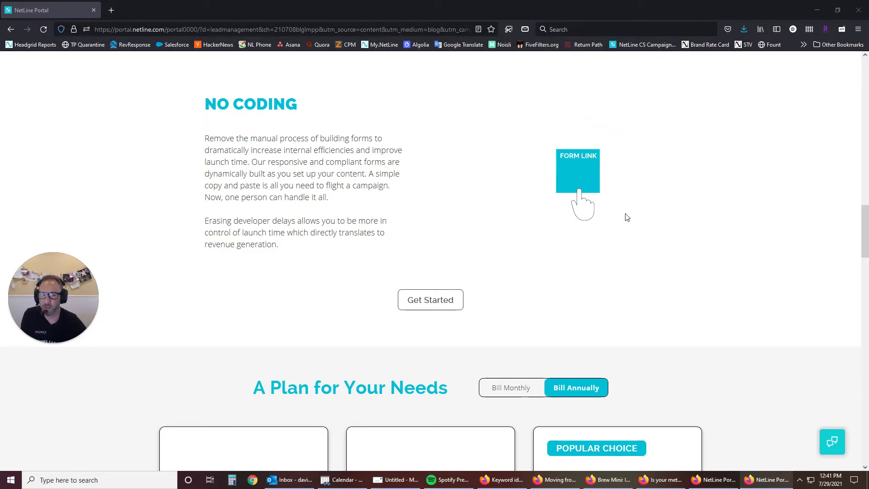
pyautogui.scroll(-6, 627, 217)
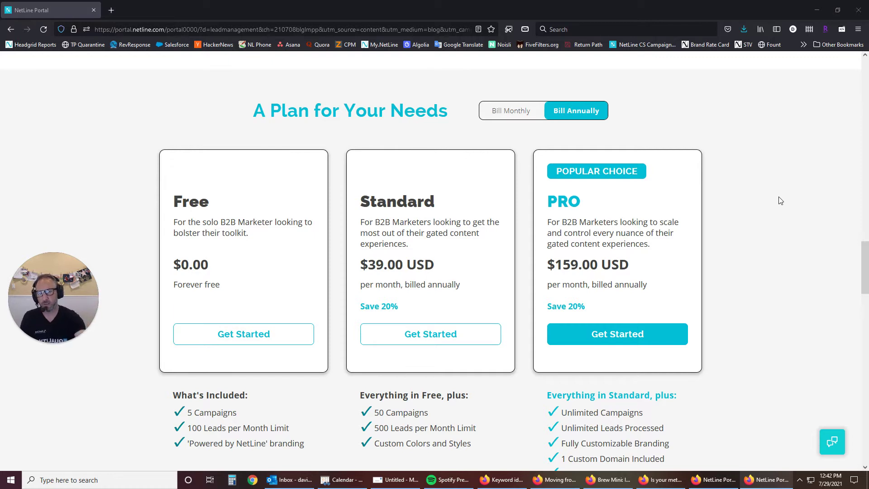
# Step: Review the Free, Standard and PRO pricing cards, then open the full plan comparison
pyautogui.scroll(-2, 780, 201)
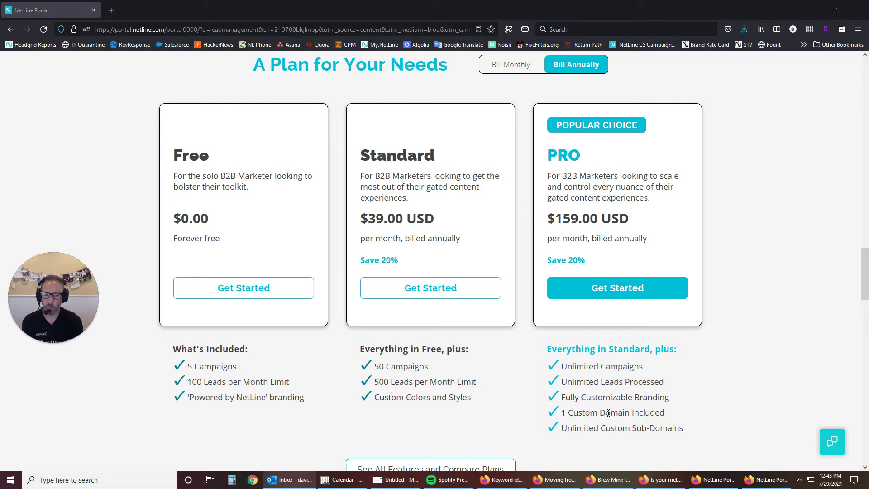
pyautogui.scroll(-4, 608, 411)
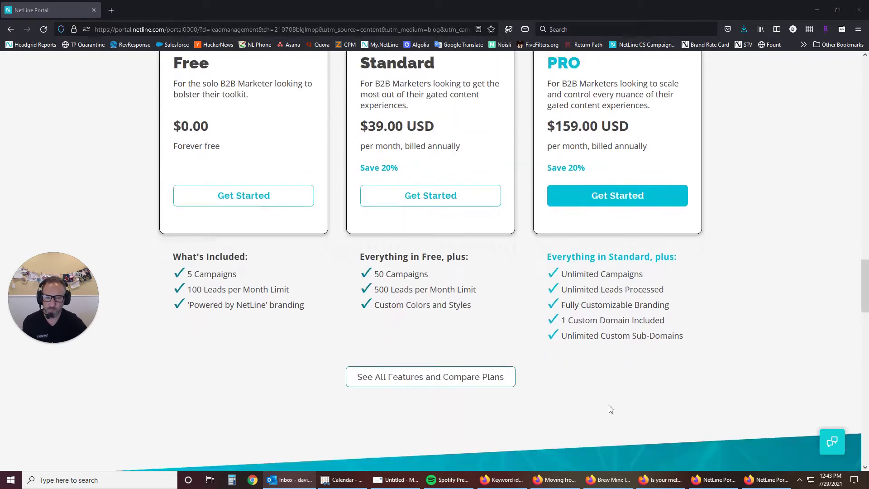
pyautogui.click(461, 284)
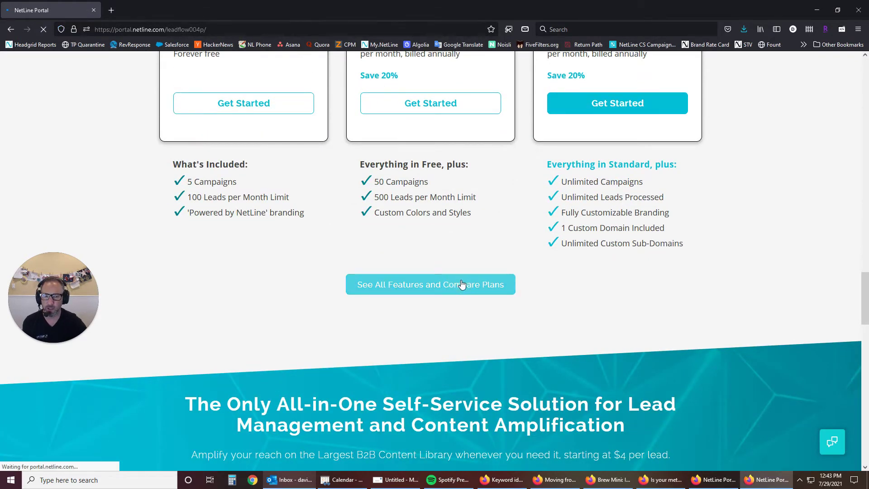
# Step: Scroll the comparison table from Essentials down to Volume Thresholds, On-Demand Scale and Customization
pyautogui.scroll(-5, 455, 218)
pyautogui.scroll(-9, 455, 217)
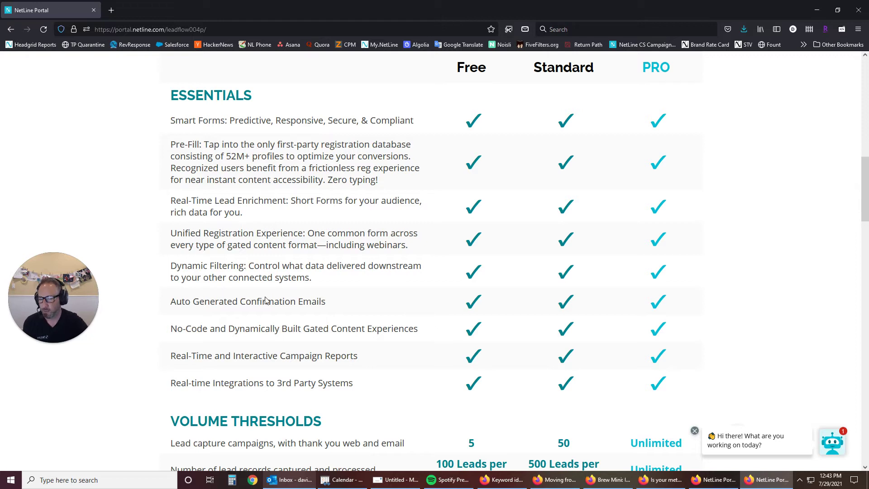
pyautogui.scroll(-1, 460, 342)
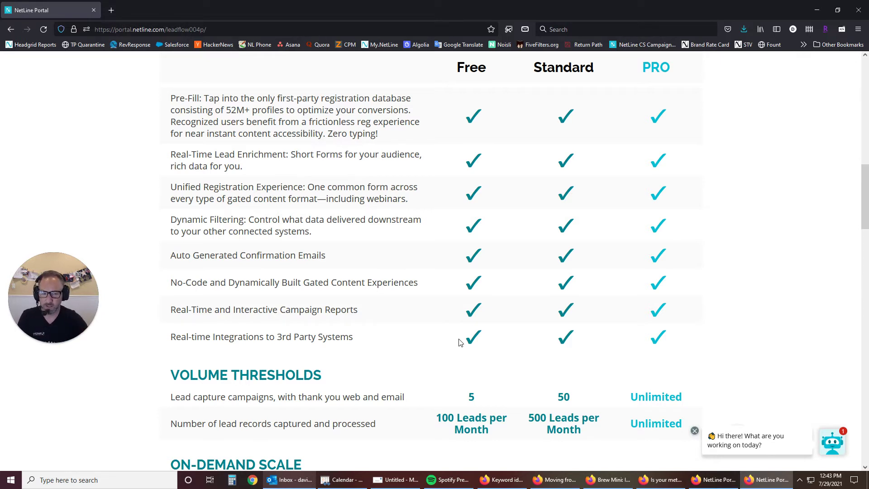
pyautogui.scroll(-4, 475, 230)
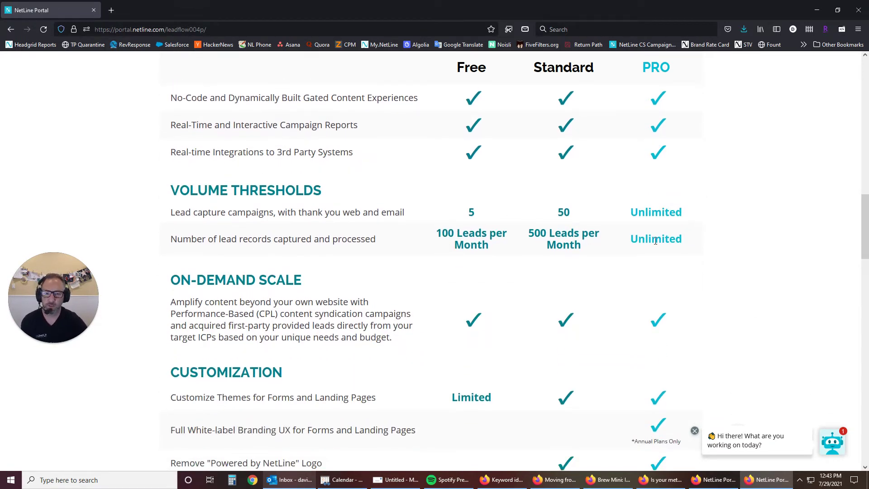
pyautogui.scroll(-2, 656, 243)
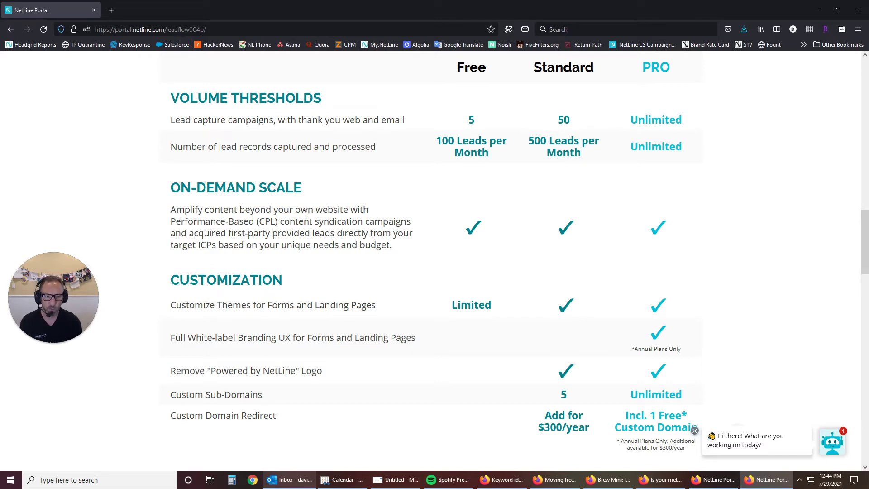
pyautogui.scroll(-2, 339, 233)
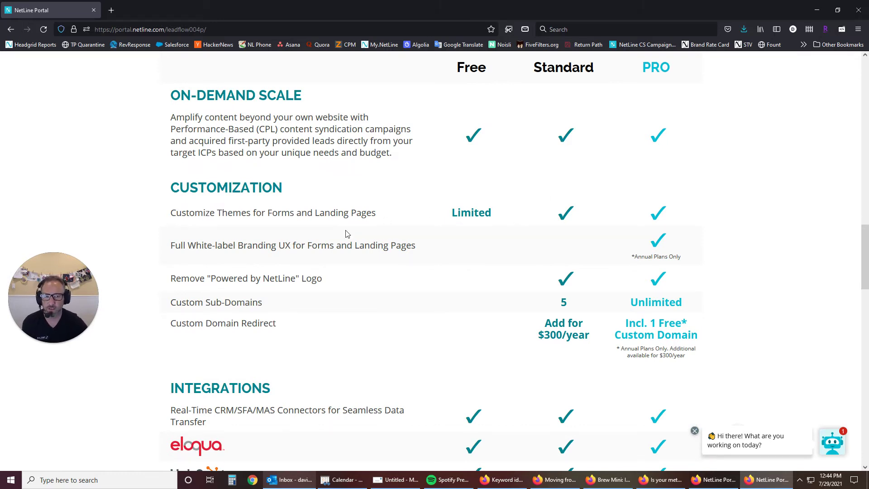
pyautogui.scroll(-5, 345, 234)
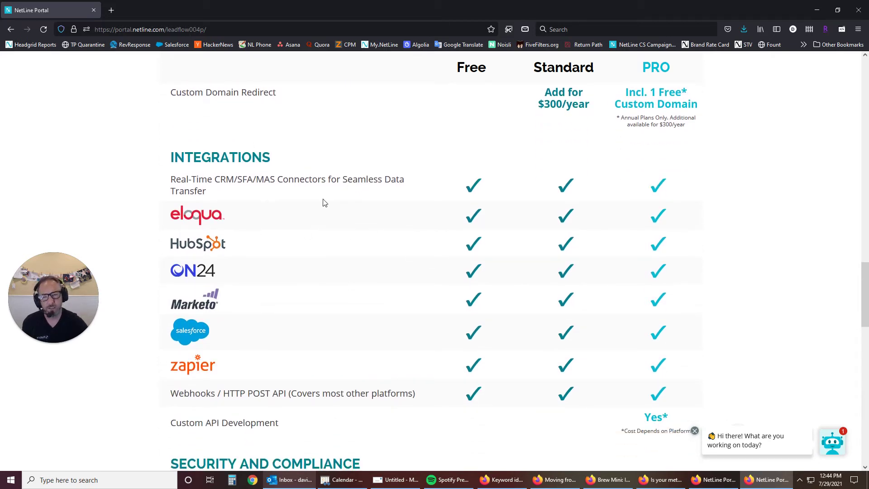
pyautogui.scroll(-1, 337, 220)
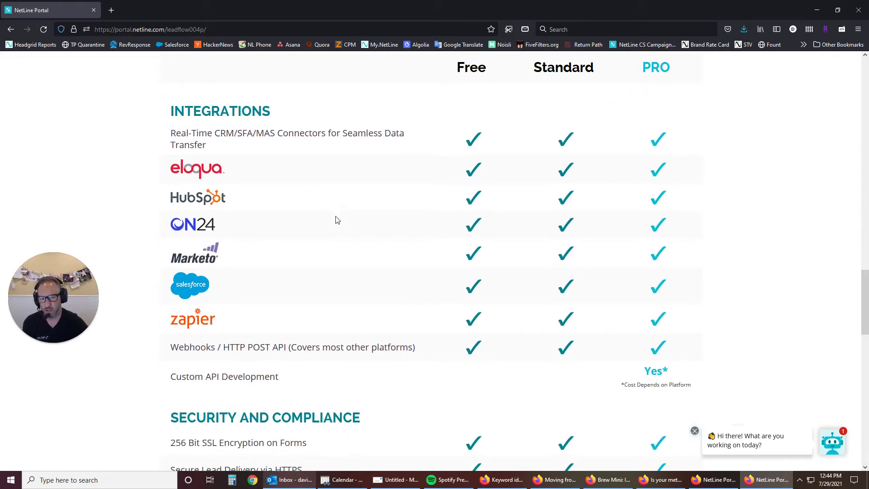
pyautogui.scroll(-2, 337, 220)
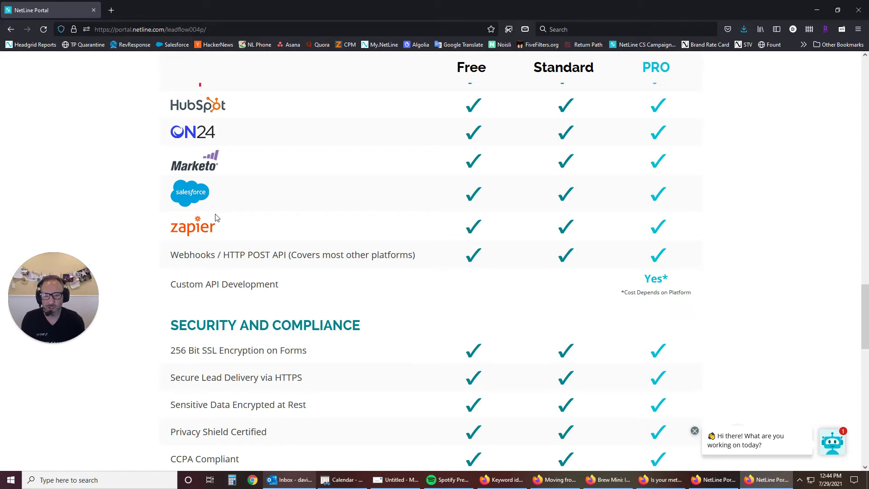
pyautogui.scroll(-4, 220, 185)
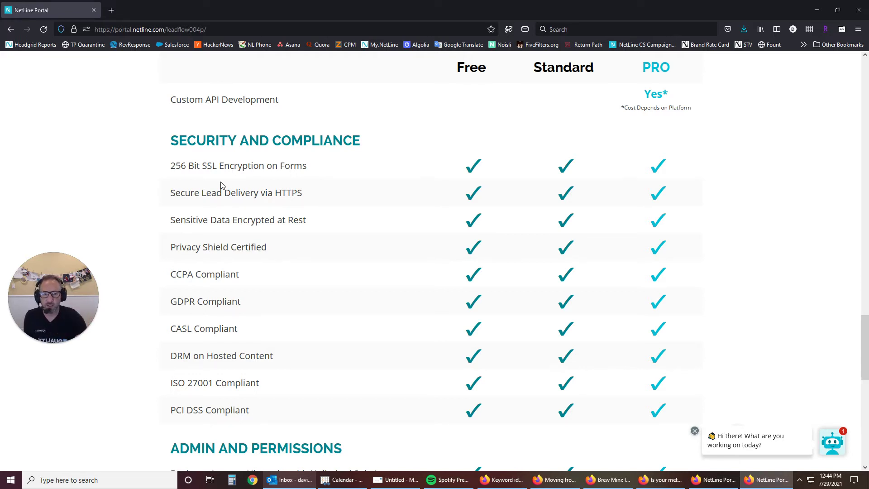
pyautogui.scroll(-6, 222, 186)
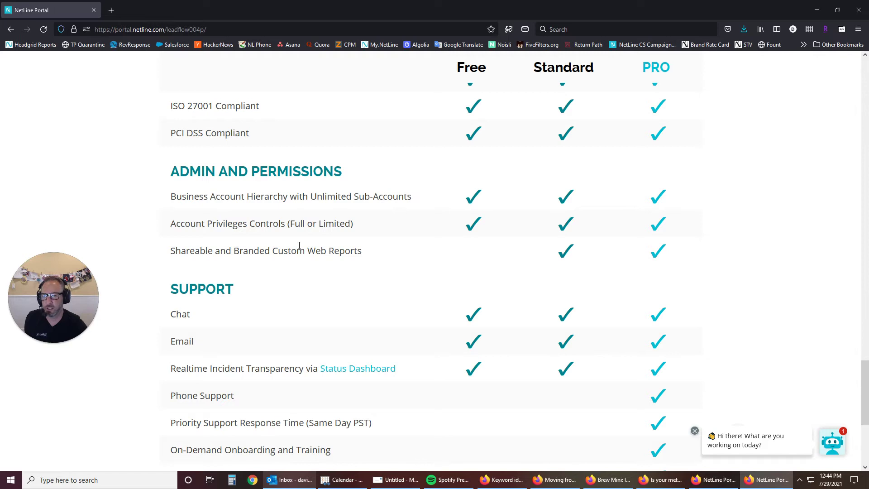
pyautogui.scroll(-3, 299, 246)
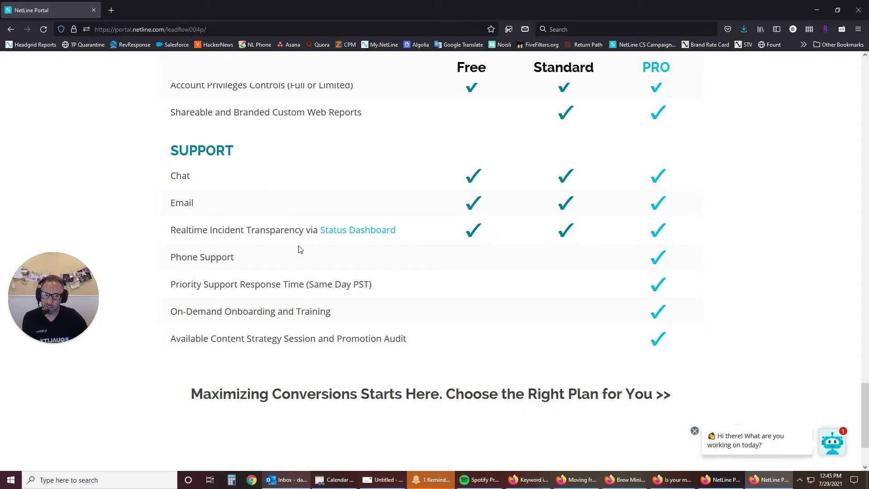
pyautogui.scroll(-2, 495, 242)
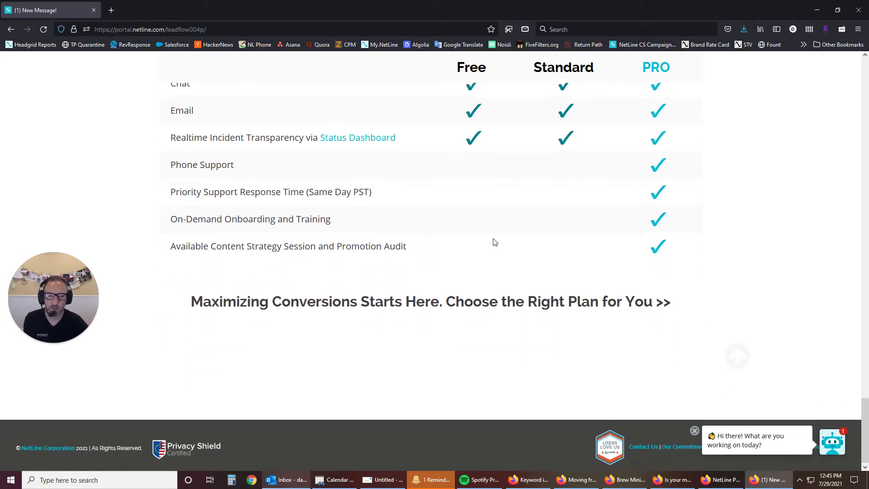
# Step: Go back to the landing page and scroll to the 35M filters, 125M visitors, 700K leads banner
pyautogui.click(738, 357)
pyautogui.hotkey('alt', 'Left')
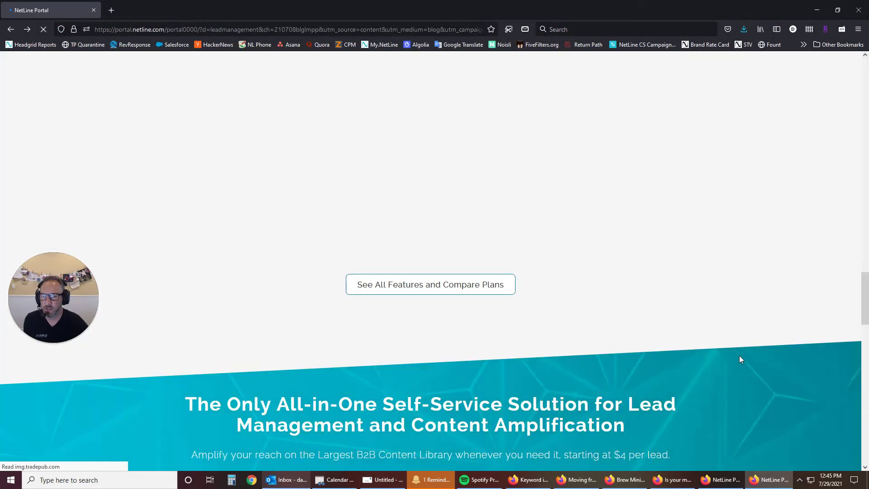
pyautogui.scroll(-4, 740, 360)
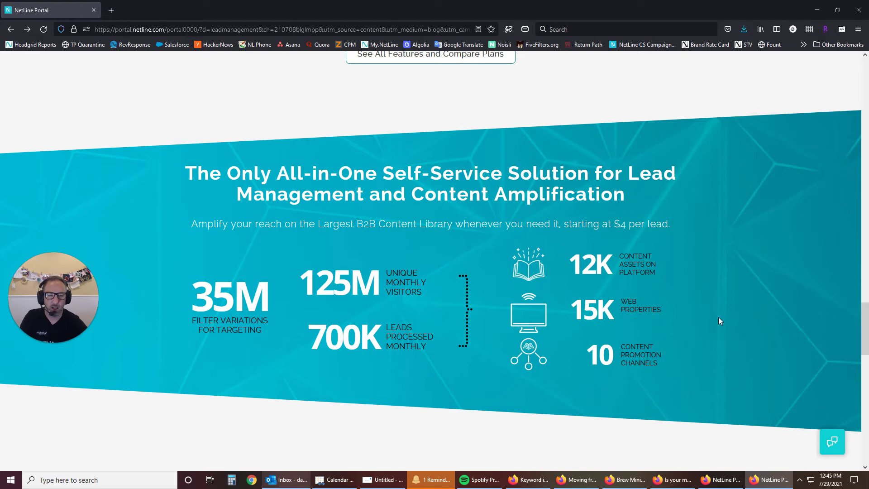
pyautogui.scroll(-2, 719, 320)
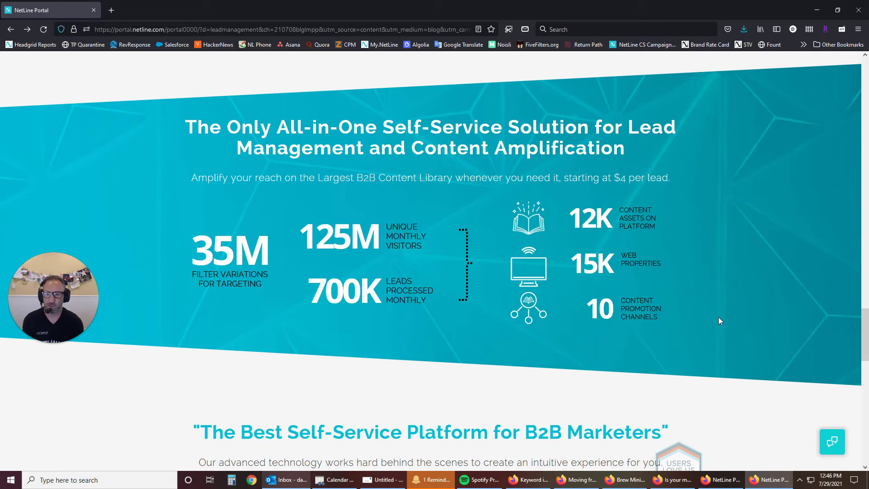
pyautogui.scroll(-5, 691, 294)
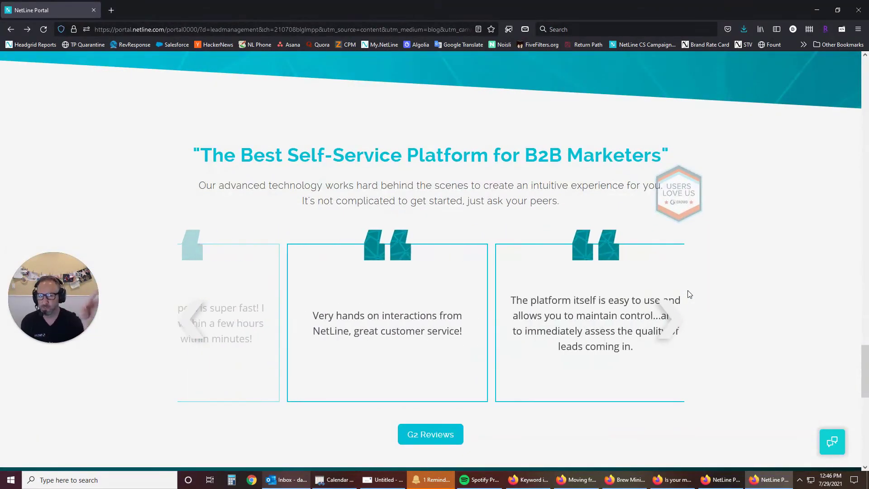
pyautogui.scroll(-1, 689, 295)
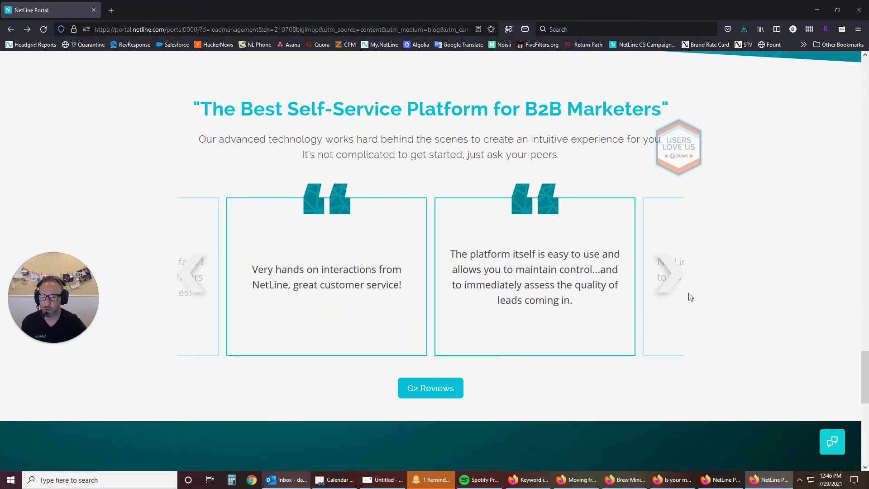
pyautogui.scroll(-7, 689, 296)
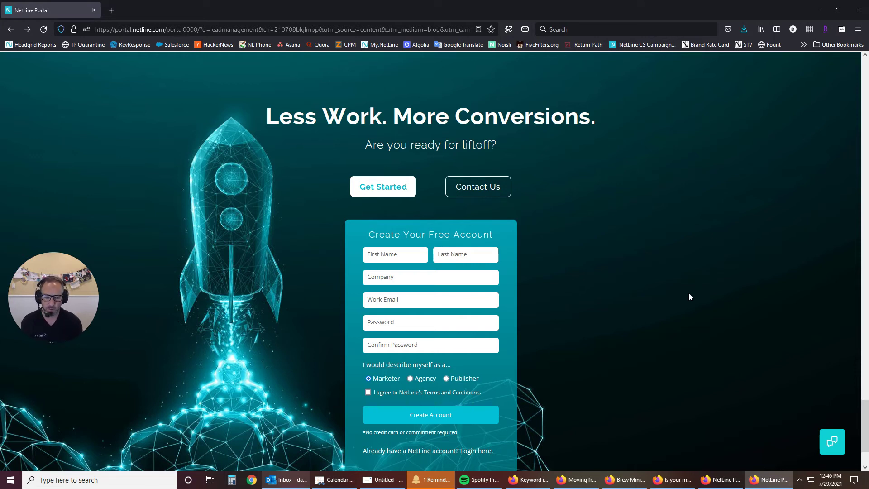
pyautogui.press('Home')
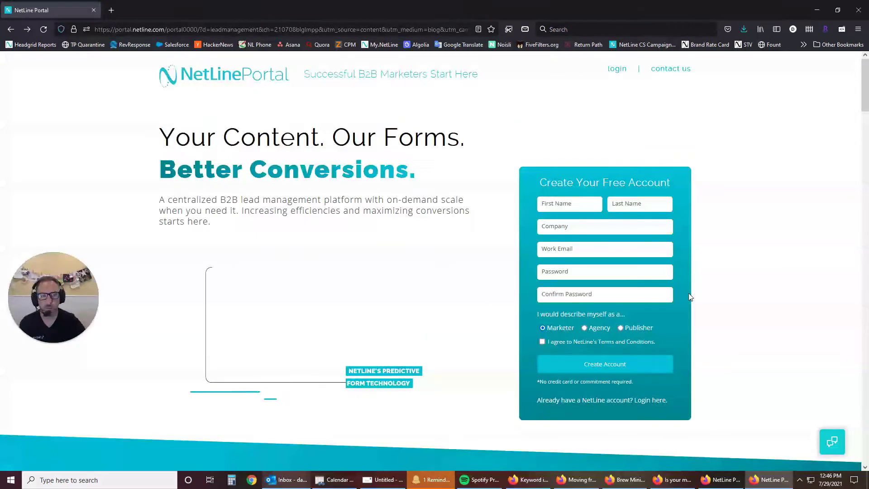
# Step: Sign in to the demo account with the browser's saved username and password
pyautogui.click(623, 69)
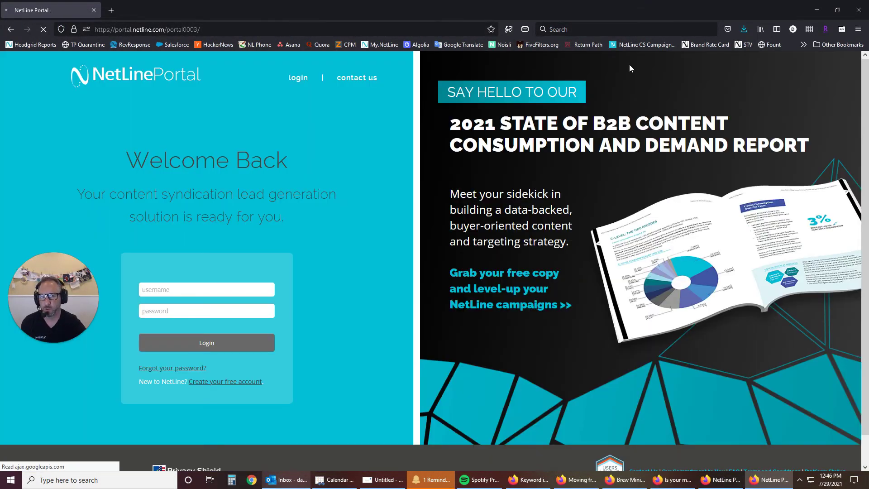
pyautogui.click(176, 291)
pyautogui.write('de')
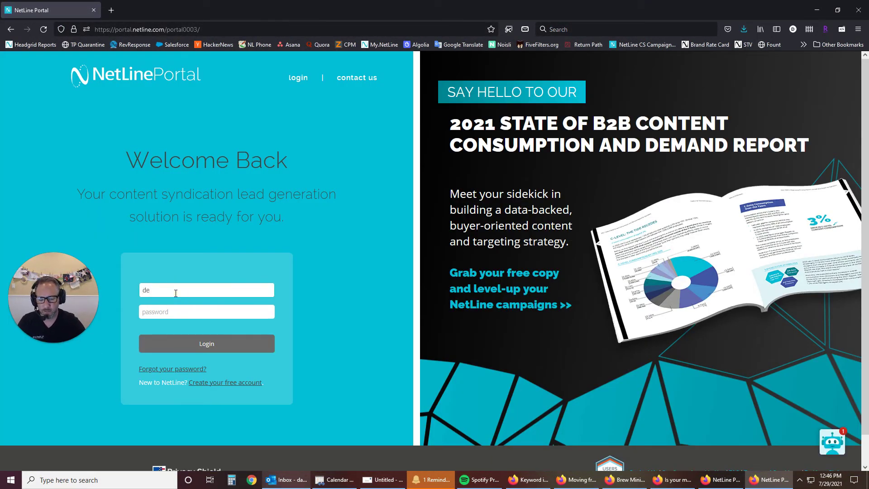
pyautogui.press('Down')
pyautogui.press('Down')
pyautogui.press('Return')
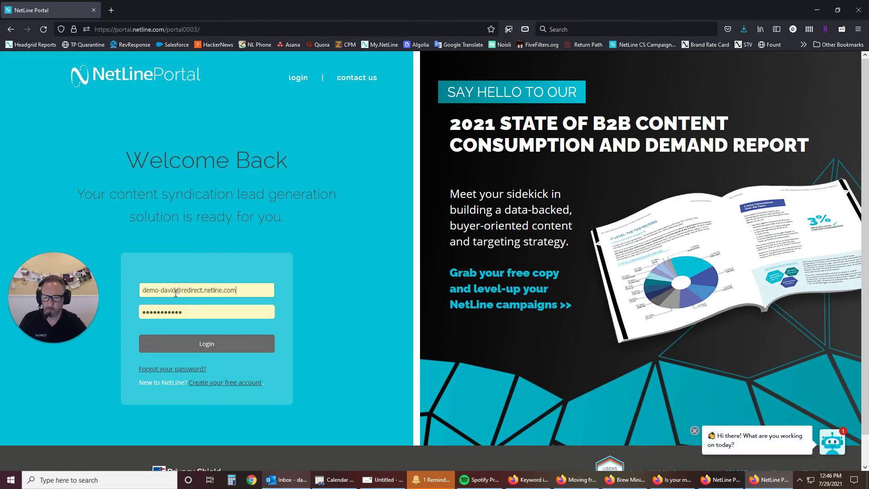
pyautogui.press('Return')
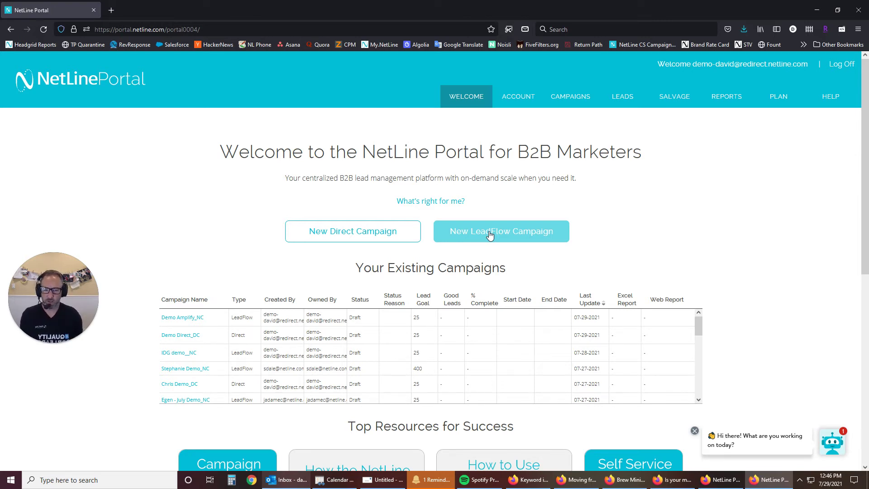
# Step: Create a Direct campaign named 'Direct Demo Today' and go to its Lead Filters step
pyautogui.click(367, 234)
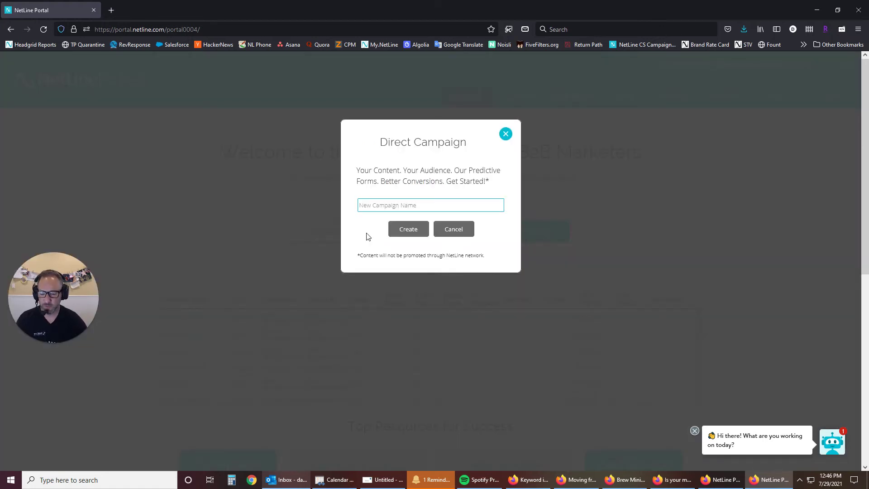
pyautogui.write('Direct D')
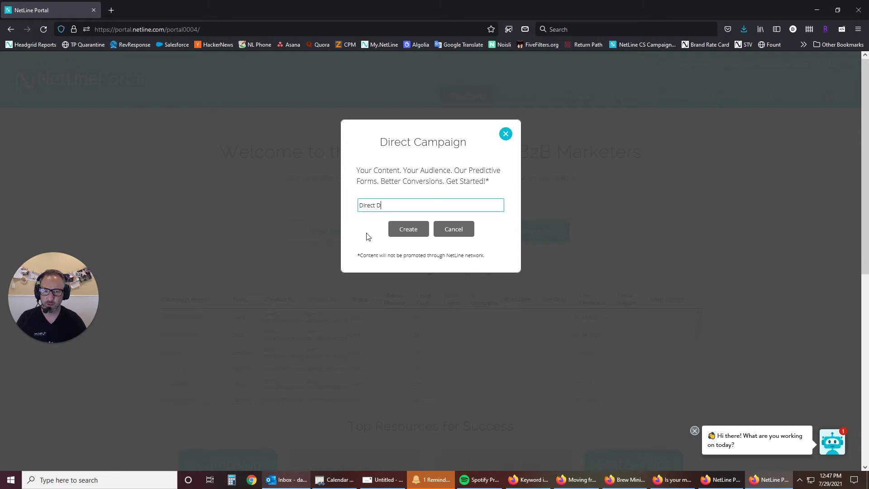
pyautogui.write('emo Today')
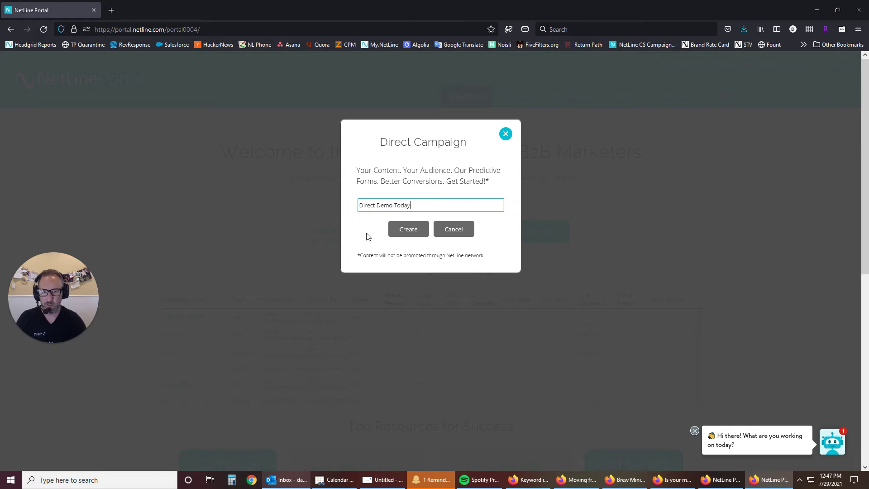
pyautogui.click(412, 229)
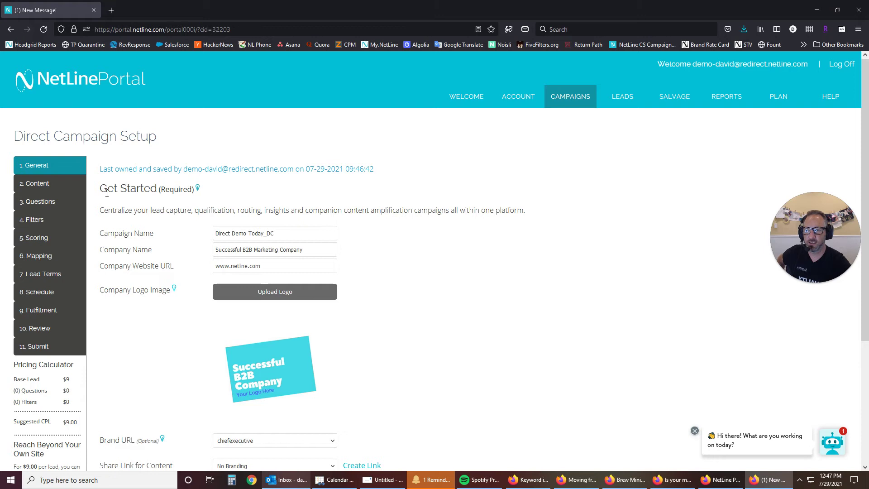
pyautogui.click(40, 221)
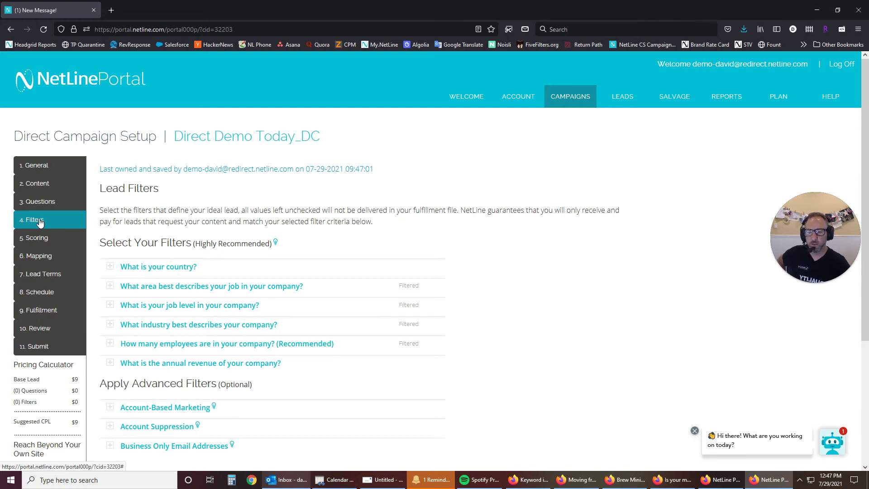
# Step: Review the country and job-area filter options, including the Business group, without changes
pyautogui.click(111, 269)
pyautogui.click(110, 268)
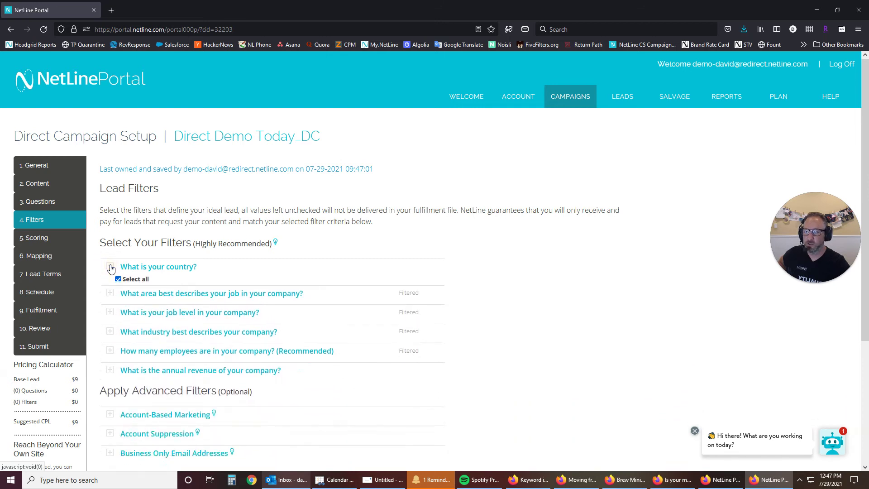
pyautogui.click(108, 288)
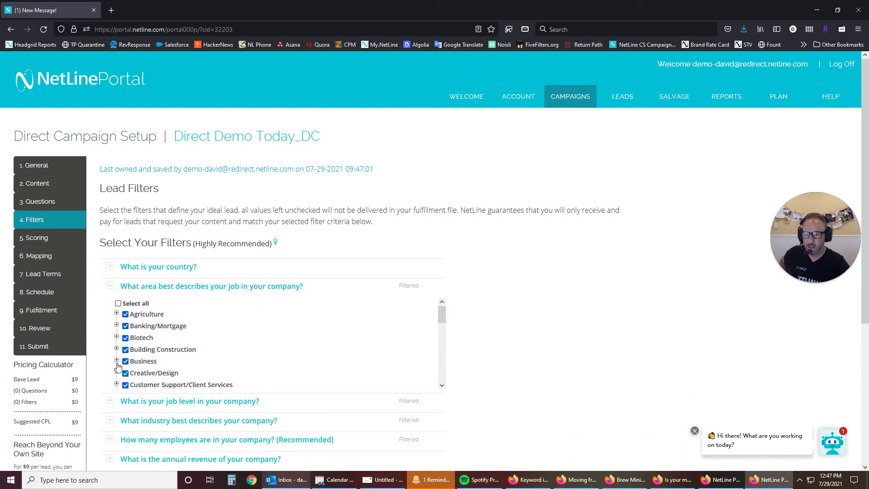
pyautogui.click(117, 361)
pyautogui.scroll(-2, 117, 362)
pyautogui.click(110, 286)
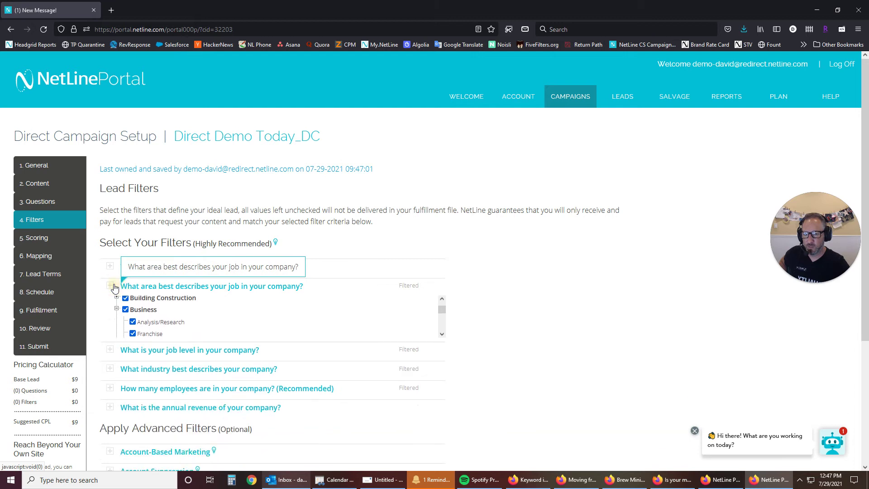
# Step: Review the job-level, industry and company-size filters, then go to the Campaign Dashboard
pyautogui.click(110, 305)
pyautogui.click(110, 305)
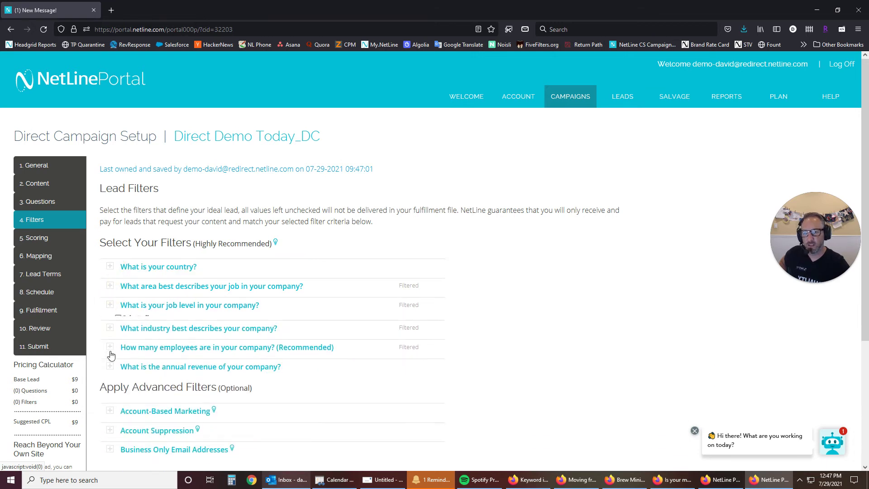
pyautogui.click(110, 325)
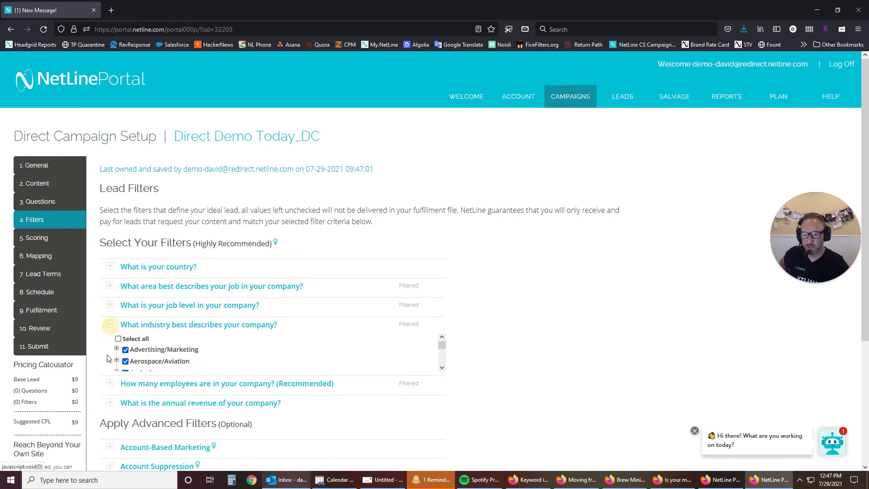
pyautogui.click(116, 362)
pyautogui.click(110, 324)
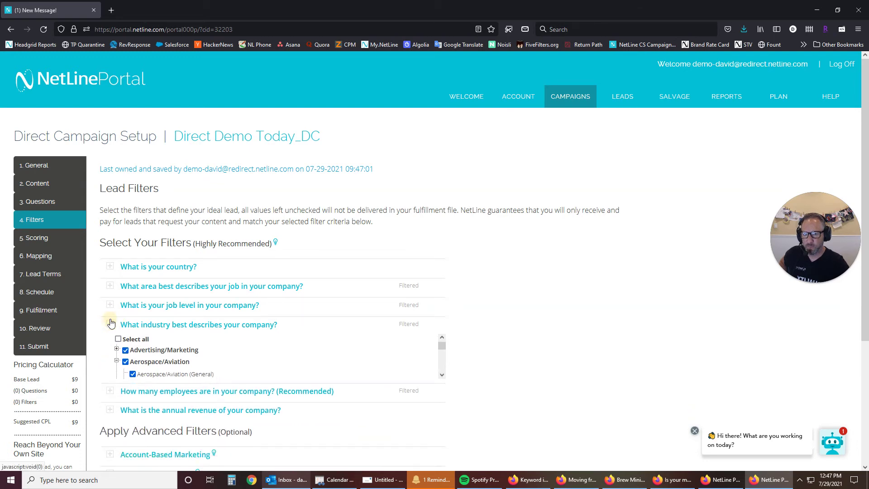
pyautogui.click(110, 344)
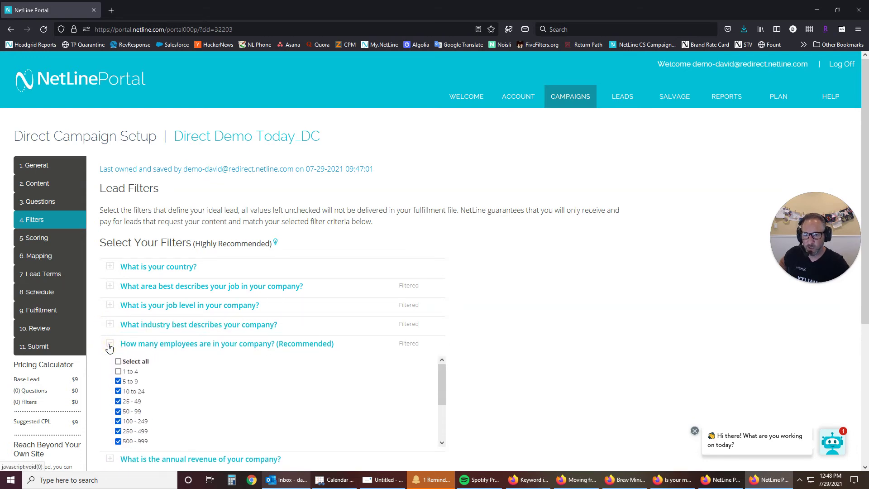
pyautogui.click(109, 343)
pyautogui.scroll(-3, 138, 368)
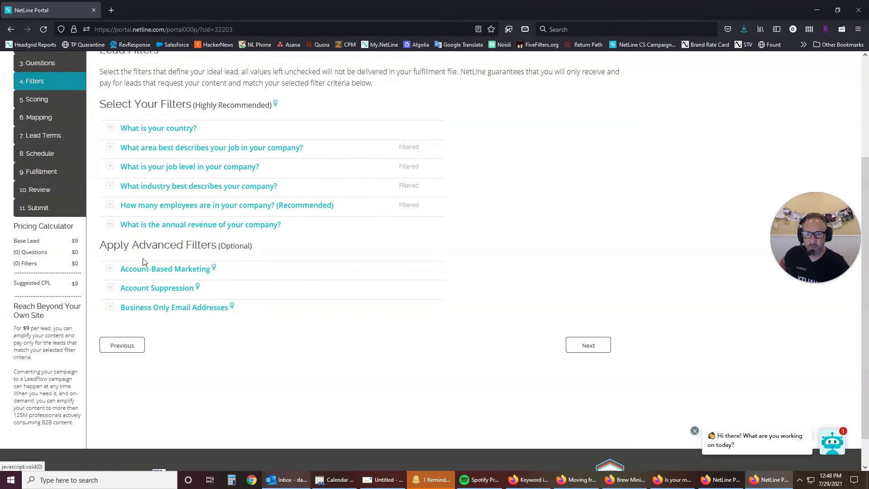
pyautogui.scroll(3, 235, 276)
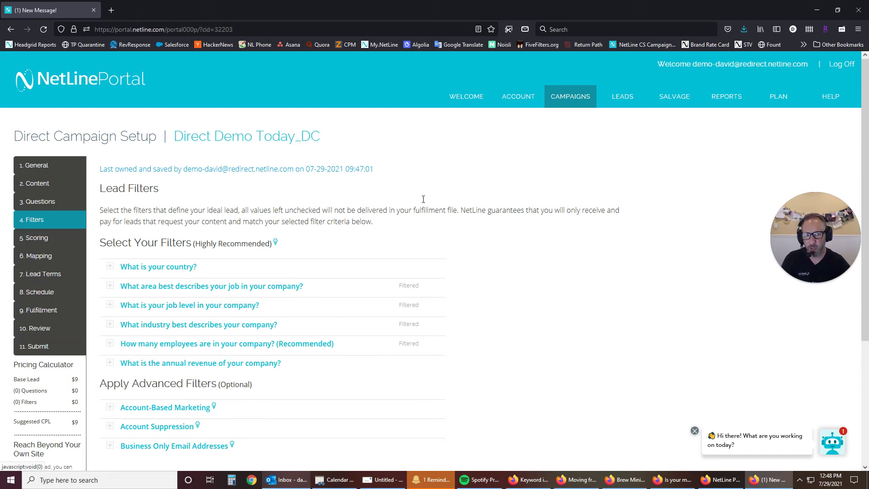
pyautogui.click(576, 94)
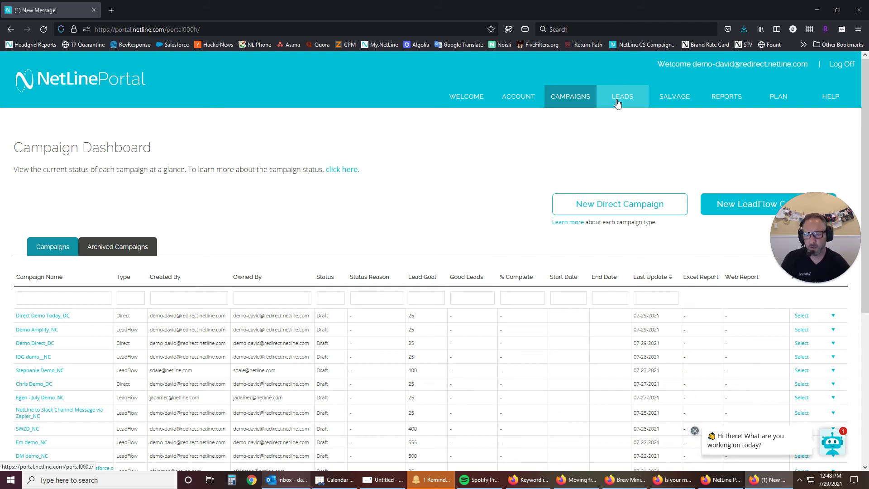
# Step: Convert Direct Demo Today_DC into a new LeadFlow campaign with a new name
pyautogui.moveTo(838, 224); pyautogui.dragTo(835, 153)
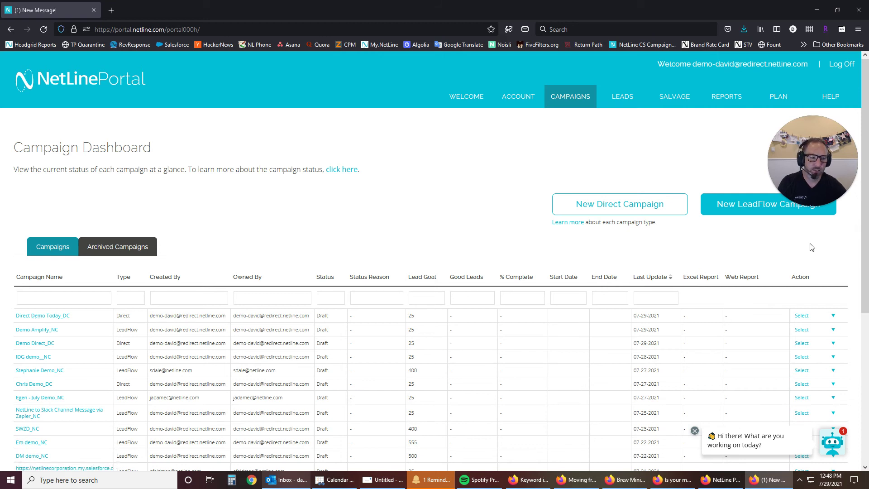
pyautogui.click(808, 316)
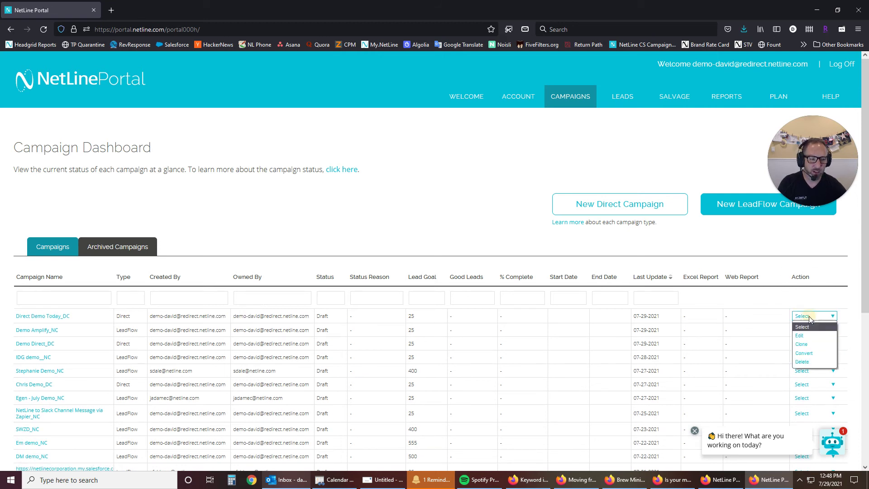
pyautogui.click(809, 353)
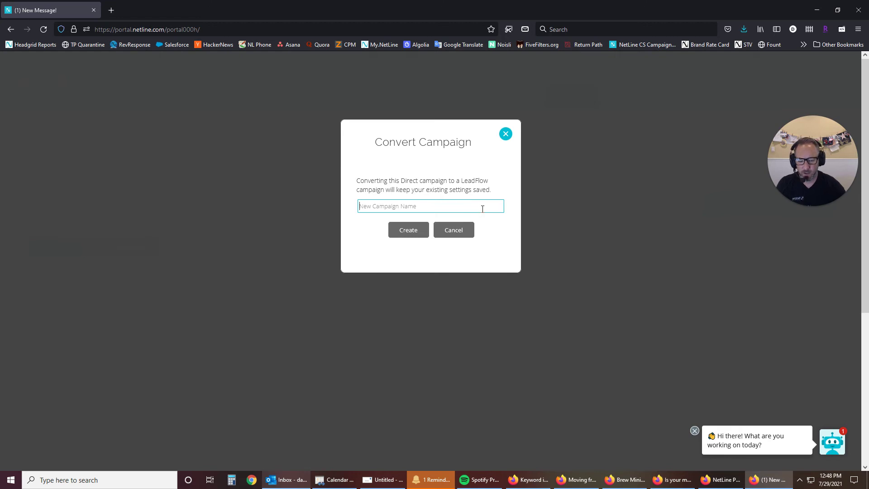
pyautogui.write('Dave')
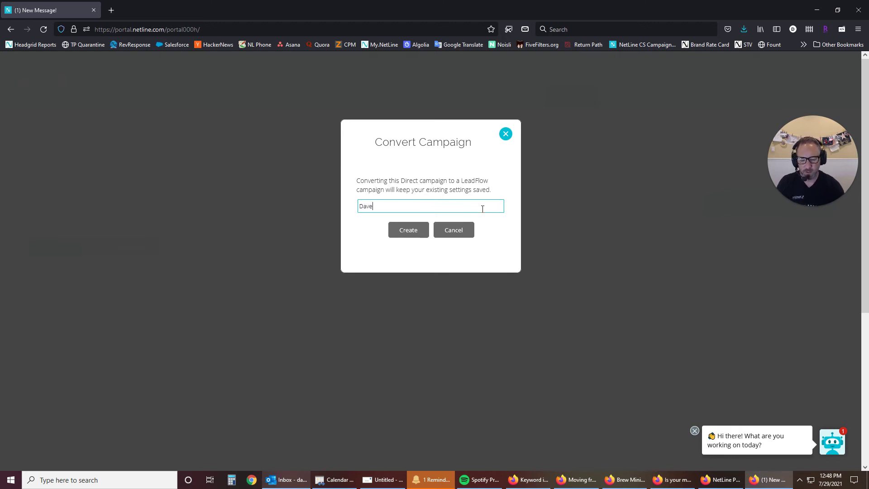
pyautogui.write(' Demo Today')
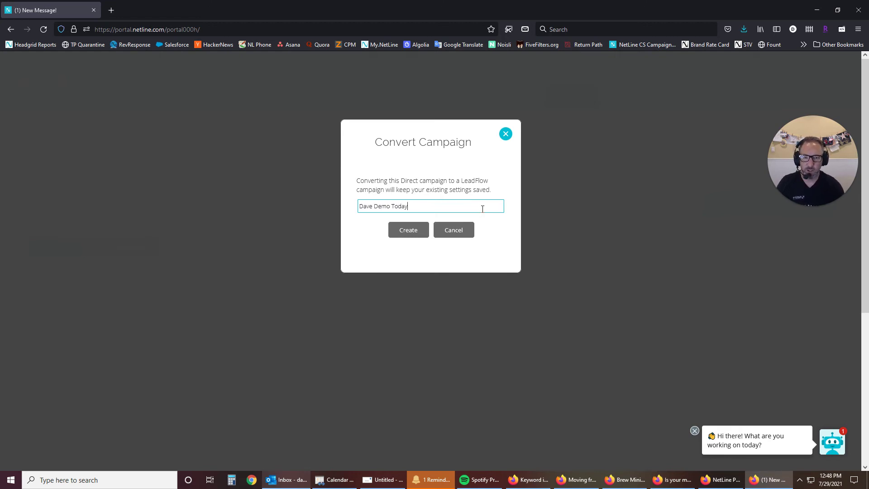
pyautogui.click(405, 228)
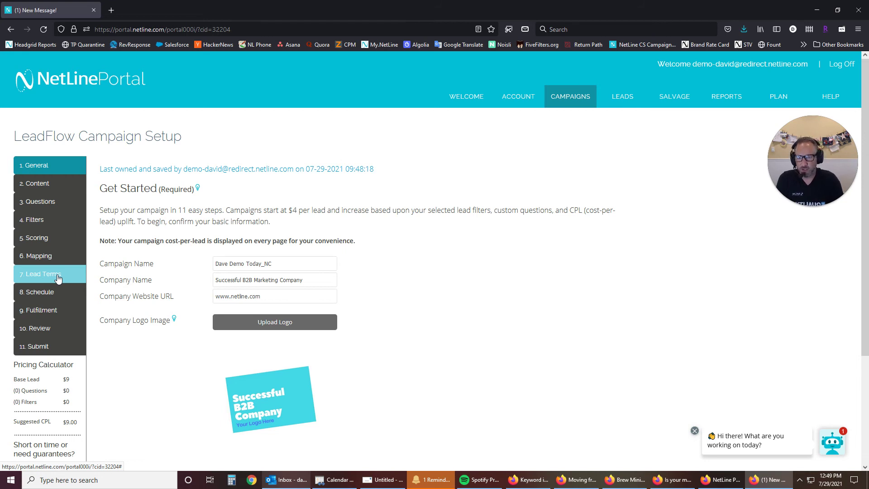
# Step: Look over the new campaign's Lead Terms step, then return to the Welcome page
pyautogui.click(58, 278)
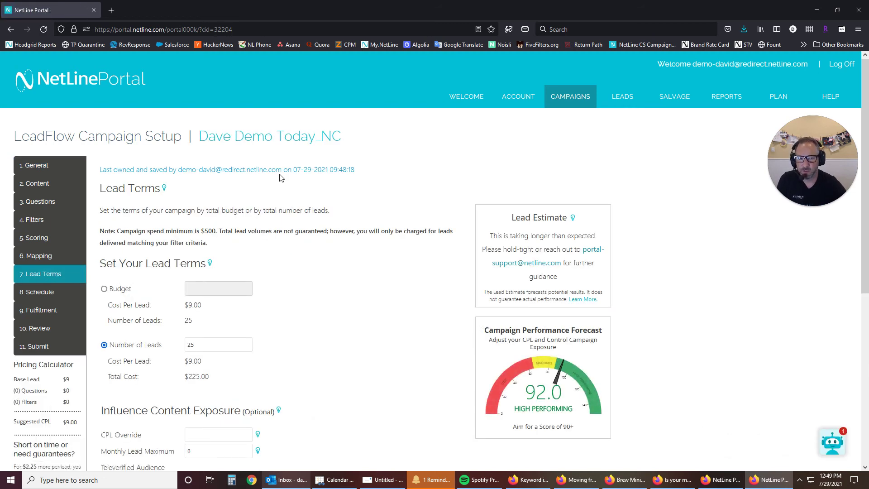
pyautogui.scroll(-2, 281, 177)
pyautogui.scroll(-6, 281, 178)
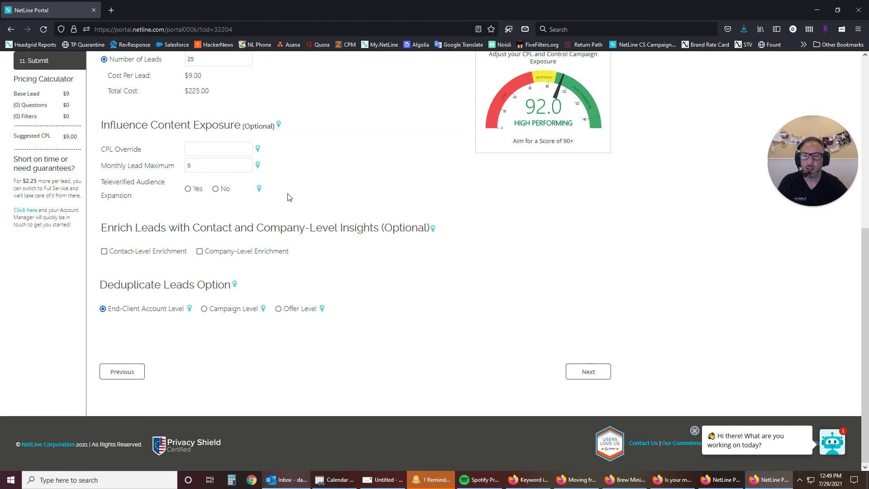
pyautogui.scroll(6, 288, 196)
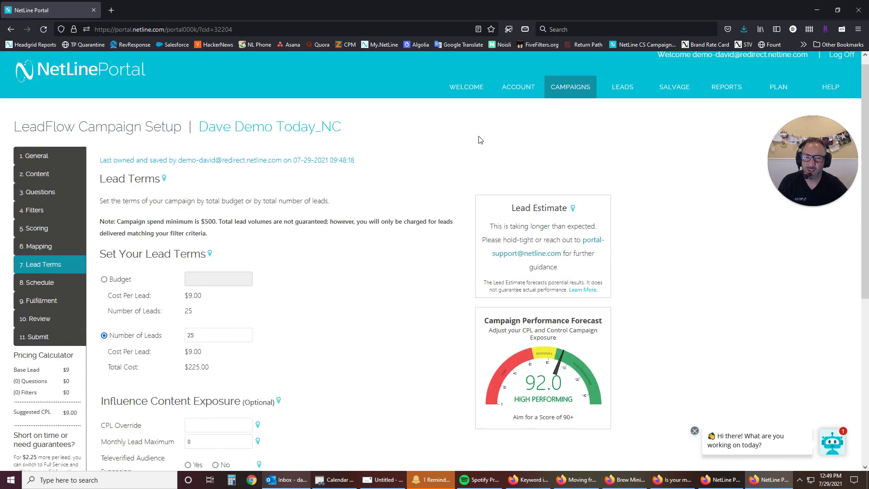
pyautogui.click(470, 89)
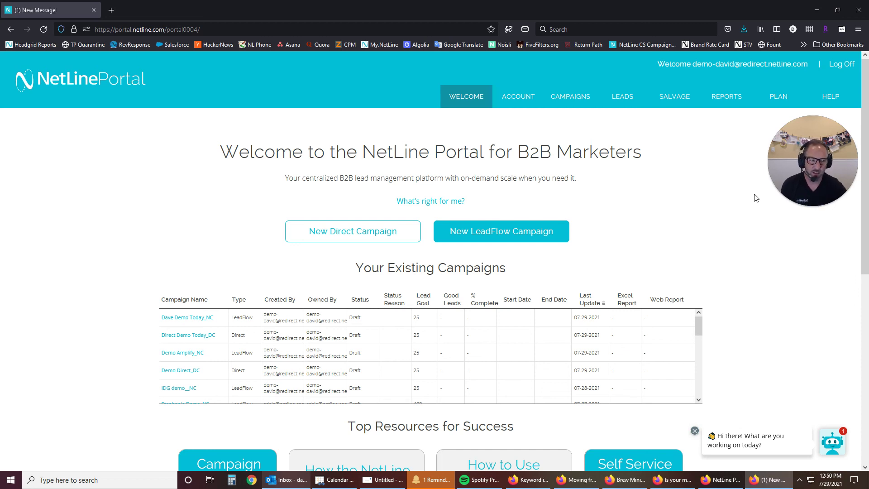
pyautogui.click(806, 206)
pyautogui.moveTo(763, 159); pyautogui.dragTo(395, 190)
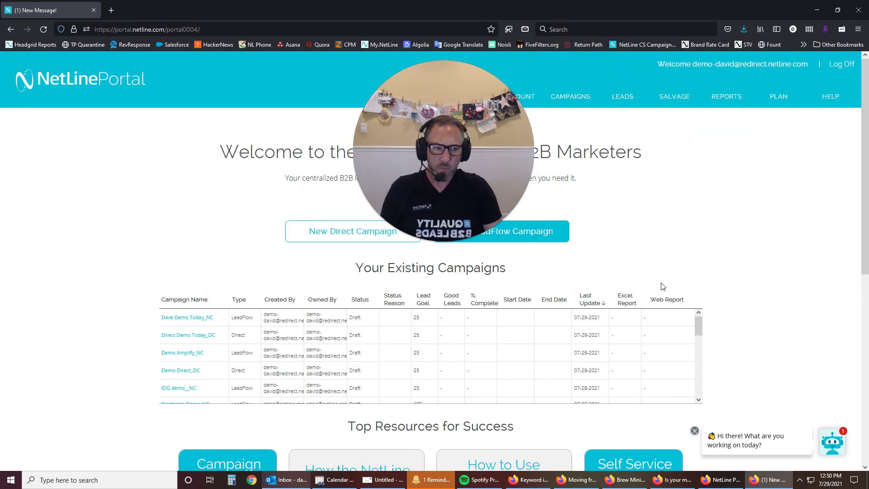